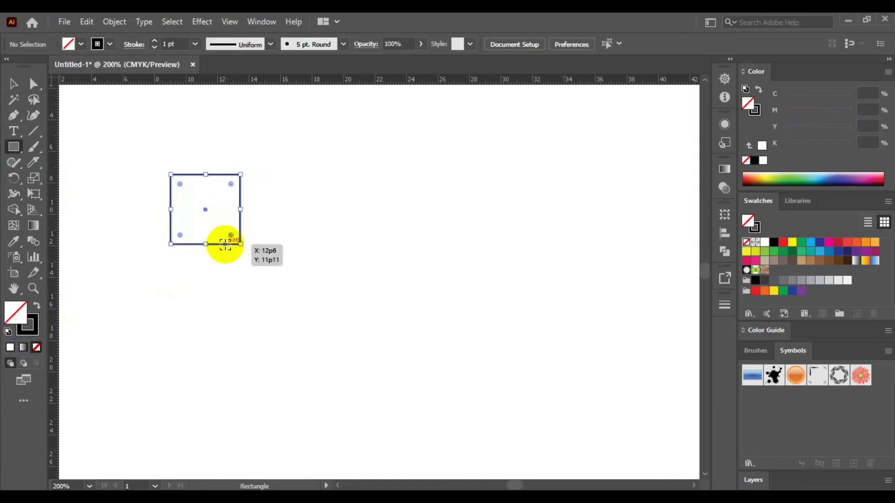
- Increase the square's stroke weight to 9 pt
left_click(154, 40)
left_click(154, 40)
left_click(154, 40)
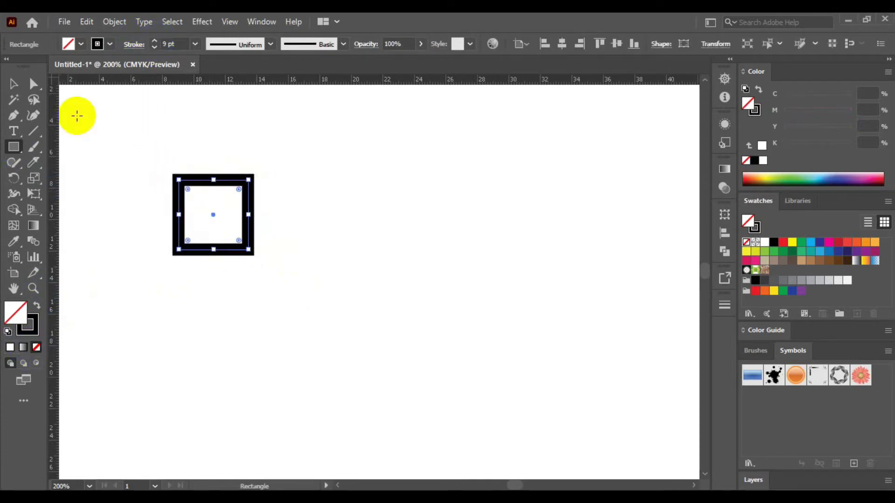
- Delete the square's upper-right anchor point and join the open ends to form a right triangle
left_click(34, 83)
left_click_drag(201, 144, 298, 204)
key("Delete")
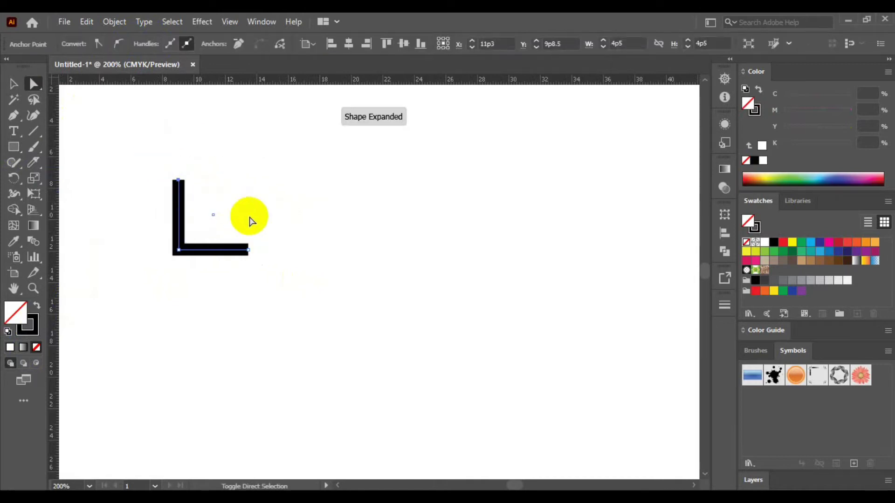
right_click(242, 185)
left_click(283, 312)
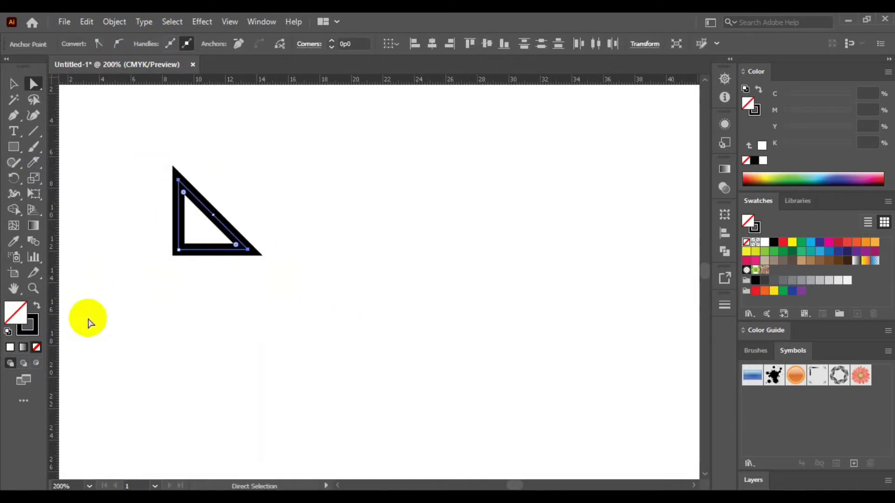
- Increase the triangle's stroke weight to 11 pt
key("v")
left_click(155, 41)
left_click(155, 41)
- Round the triangle's two acute corners, giving the lower-right one a radius of about 0p6, and keep the right-angled corner sharp
key("a")
left_click_drag(137, 138, 258, 192)
left_click_drag(295, 224, 244, 281)
left_click_drag(239, 246, 231, 242)
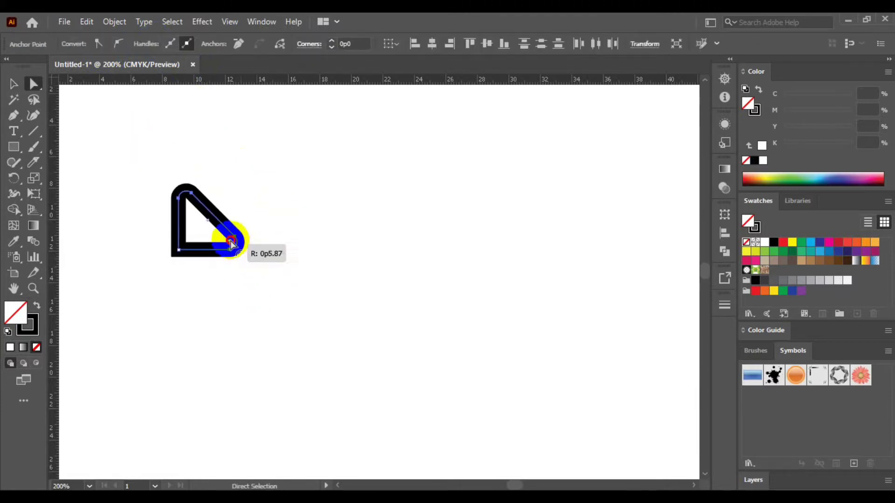
left_click(250, 287)
scroll(172, 216, "up", 1)
key("v")
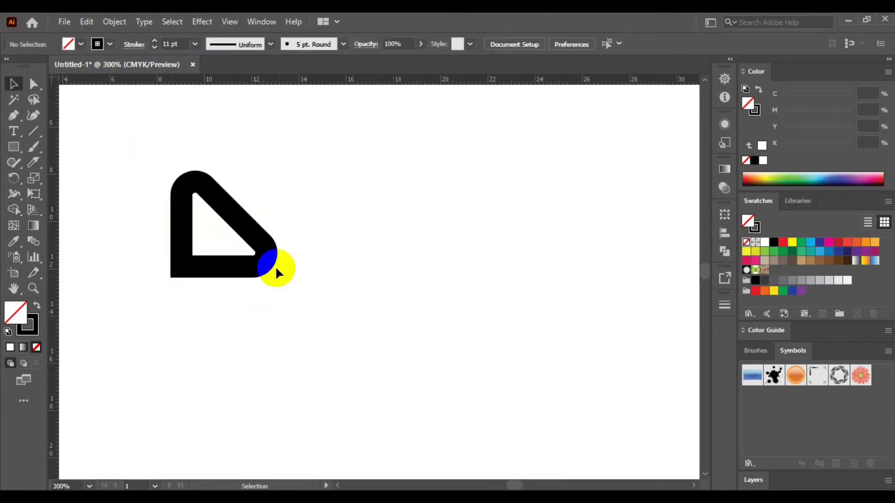
- Expand the fill and stroke of the rounded triangle into a filled shape
left_click(226, 261)
left_click_drag(210, 303, 205, 305)
left_click_drag(179, 137, 161, 147)
left_click(222, 240)
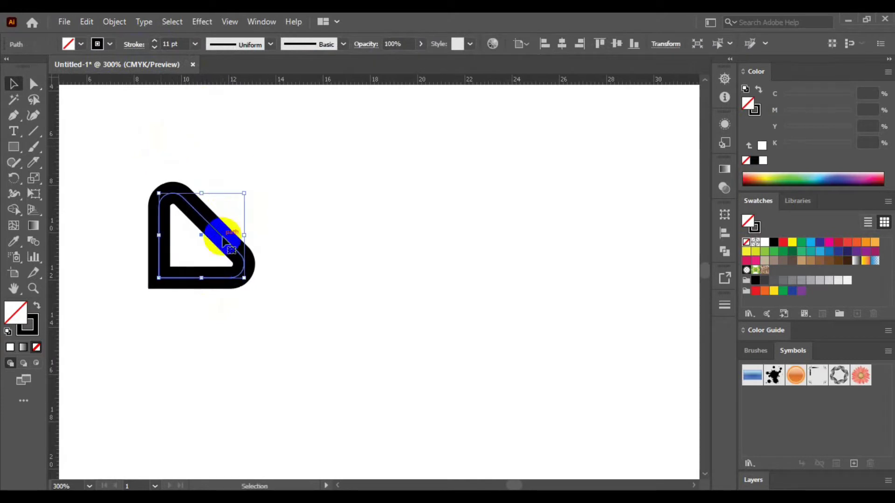
left_click(86, 22)
mouse_move(114, 21)
left_click(159, 172)
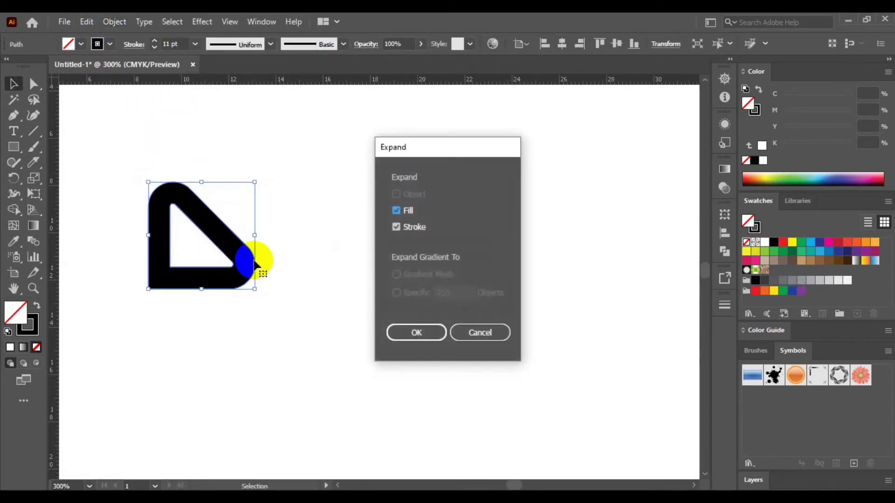
key("Return")
- Draw a black square that exactly covers the bounds of the expanded triangle
left_click(13, 148)
left_click_drag(148, 289, 255, 182)
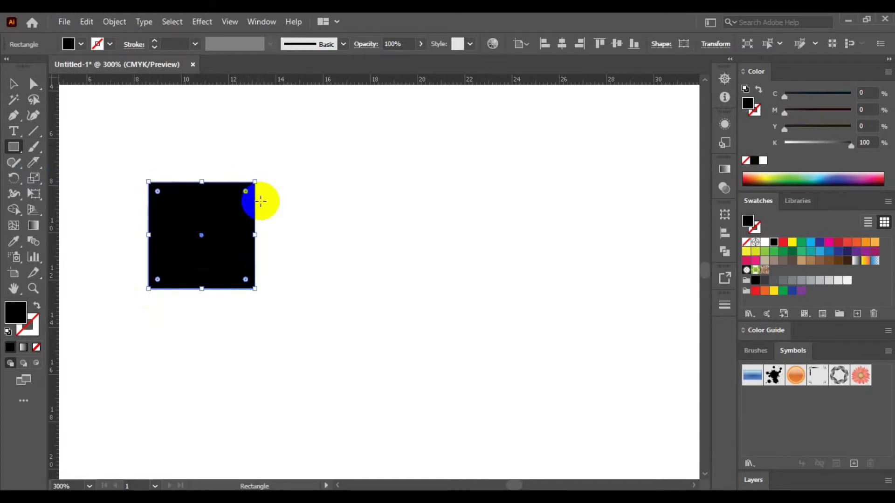
key("v")
- Offset the rounded triangle's path outward, adjusting the distance so an even band surrounds it
left_click(227, 280)
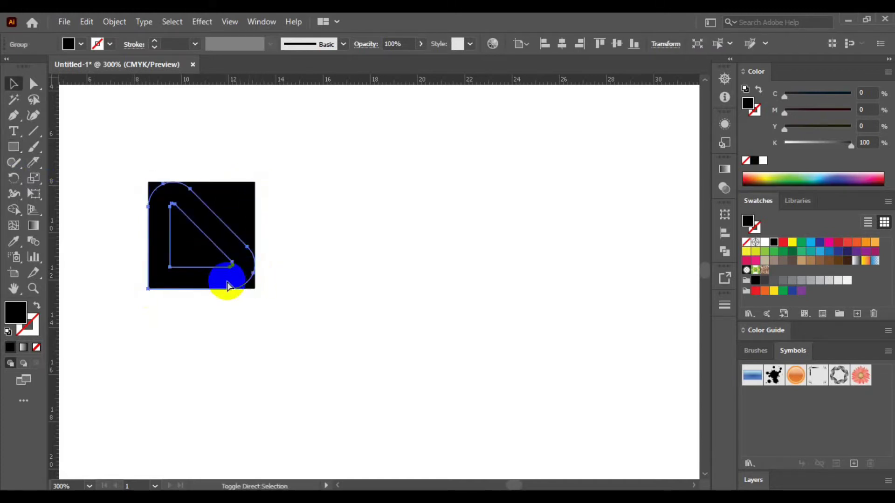
key("ctrl+shift+o")
left_click_drag(618, 220, 544, 228)
key("Up")
key("Down")
key("Down")
key("Down")
key("Up")
key("Up")
left_click(544, 291)
left_click(553, 290)
left_click(554, 290)
left_click_drag(608, 225, 541, 232)
key("Up")
key("Up")
key("Up")
key("Up")
key("Up")
key("Up")
key("Up")
key("Up")
key("Up")
key("Up")
key("Up")
key("Up")
key("Up")
key("Down")
key("Down")
key("Return")
- Use Shape Builder on the square and offset shape to remove the surplus band, leaving the triangle and a separate upper-right corner piece
left_click(244, 205, "shift")
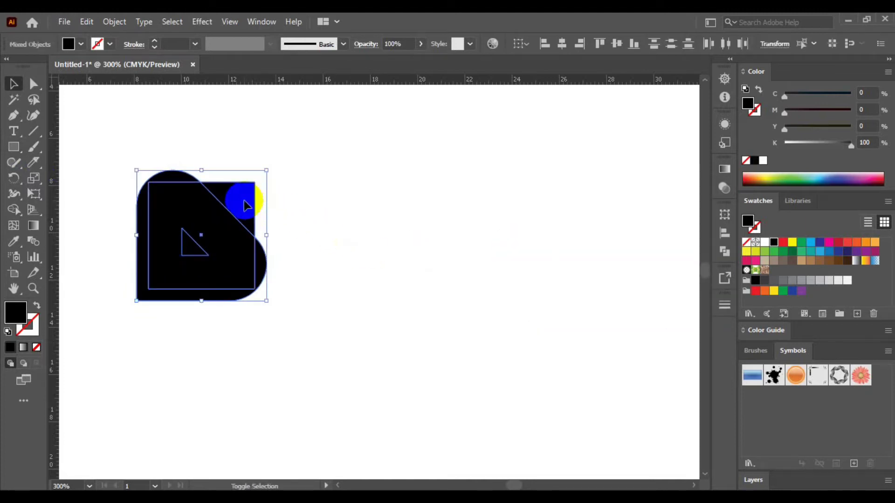
key("shift+m")
left_click(221, 257, "alt")
left_click(272, 319)
- Fill both logo pieces with medium brown (C35 M60 Y80 K25) and recolour the small corner triangle dark brown
left_click_drag(272, 318, 238, 226)
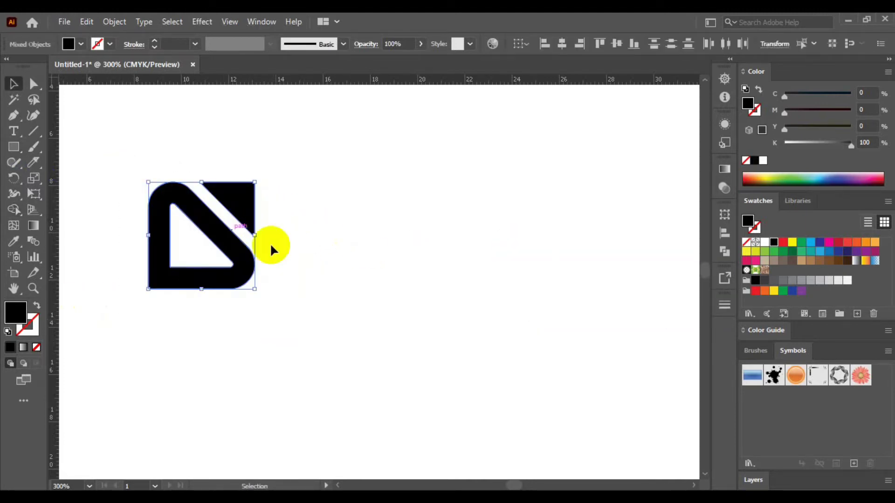
left_click(822, 262)
left_click(366, 291)
left_click(244, 205)
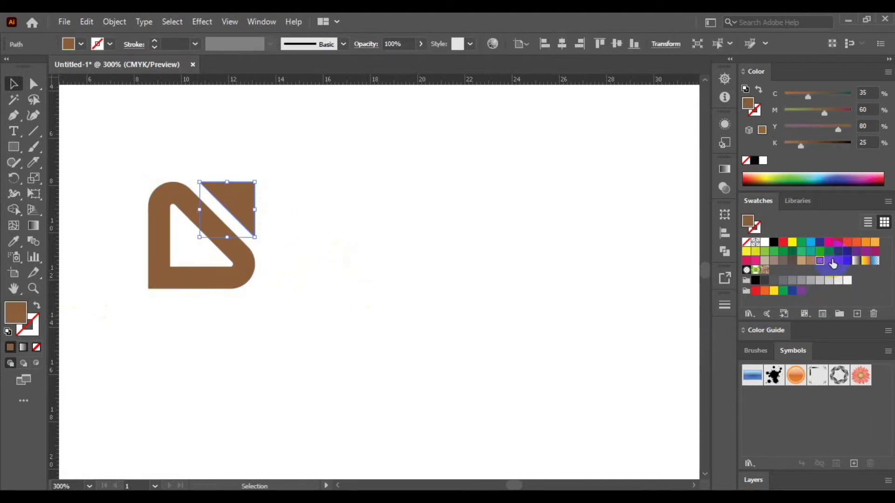
left_click(831, 262)
left_click(839, 262)
left_click(468, 336)
- Draw a square with no fill and a 1 pt black stroke to the right of the brown mark
left_click_drag(320, 255, 297, 290)
key("d")
left_click(37, 347)
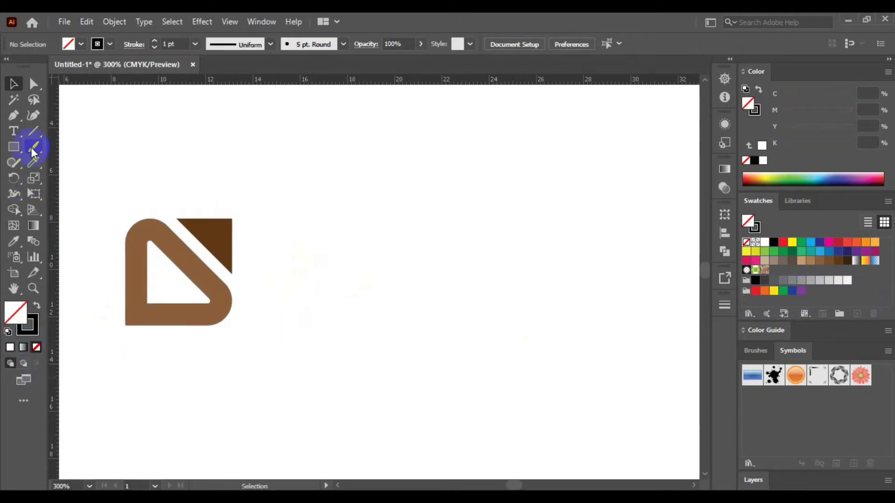
left_click(14, 146)
left_click_drag(396, 265, 447, 305)
scroll(172, 83, "right", 1)
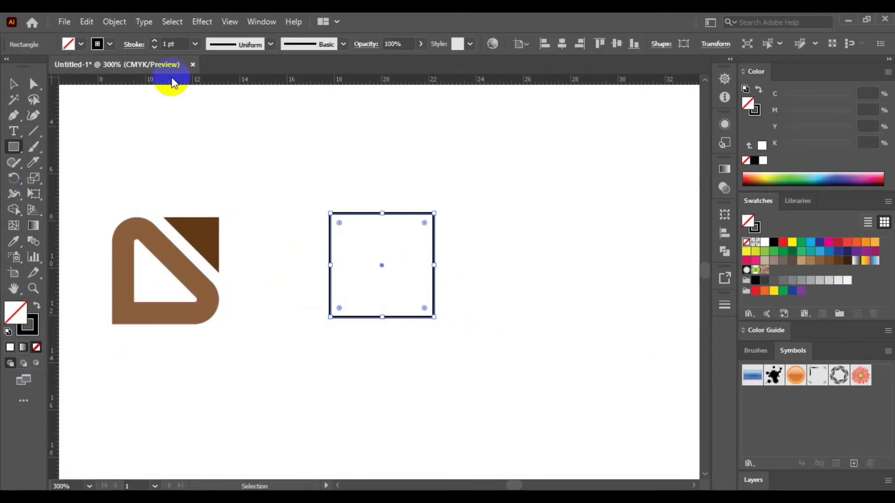
- Increase the new square's stroke weight to 13 pt
left_click(156, 42)
left_click(155, 41)
left_click(155, 41)
key("a")
left_click_drag(405, 182, 469, 242)
left_click_drag(424, 224, 330, 342)
key("ctrl+z")
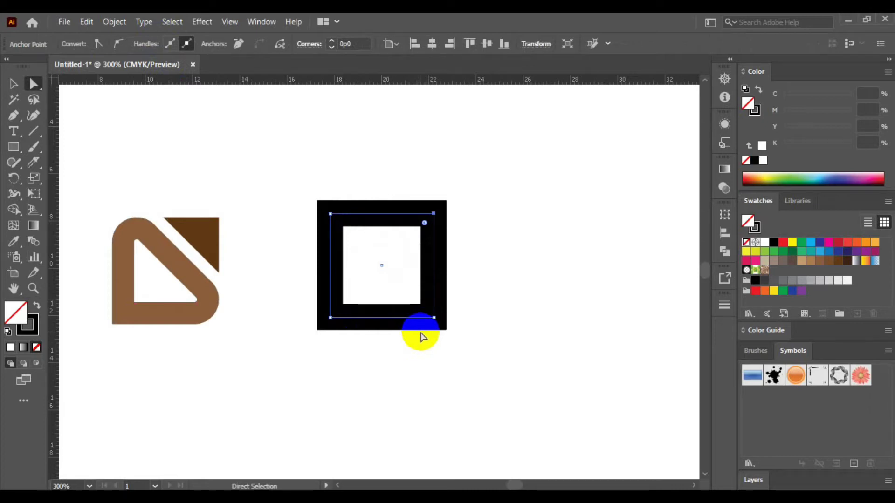
- Fully round three corners of the square, leaving one sharp, and rotate the resulting teardrop so its tip points right
left_click_drag(305, 168, 522, 233)
left_click_drag(475, 281, 271, 230)
key("v")
left_click_drag(453, 362, 364, 293)
key("r")
left_click_drag(513, 251, 274, 193)
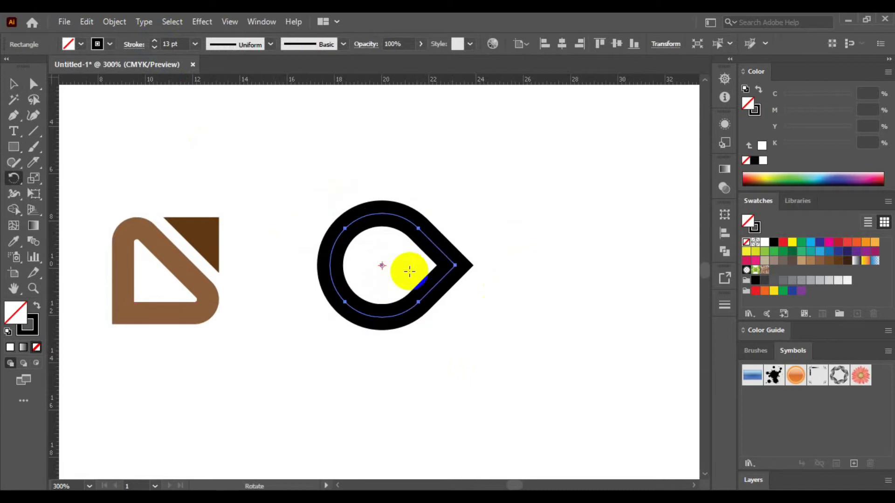
- Scale the teardrop outline down slightly and reposition it
key("v")
left_click_drag(423, 299, 409, 295)
left_click_drag(437, 266, 480, 256)
left_click(465, 314)
- Expand the teardrop's stroke into a filled shape and place a copy overlapping it on the right
left_click(340, 237)
left_click(116, 26)
left_click(188, 172)
left_click(427, 344)
- Rotate the teardrop copy 180° and position it so both shapes interlock symmetrically
key("r")
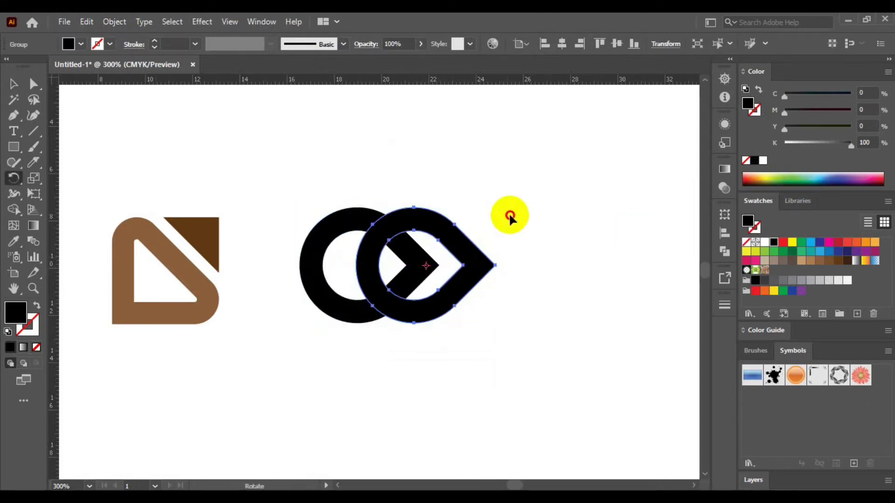
left_click_drag(510, 216, 343, 279)
key("v")
left_click_drag(429, 291, 429, 309)
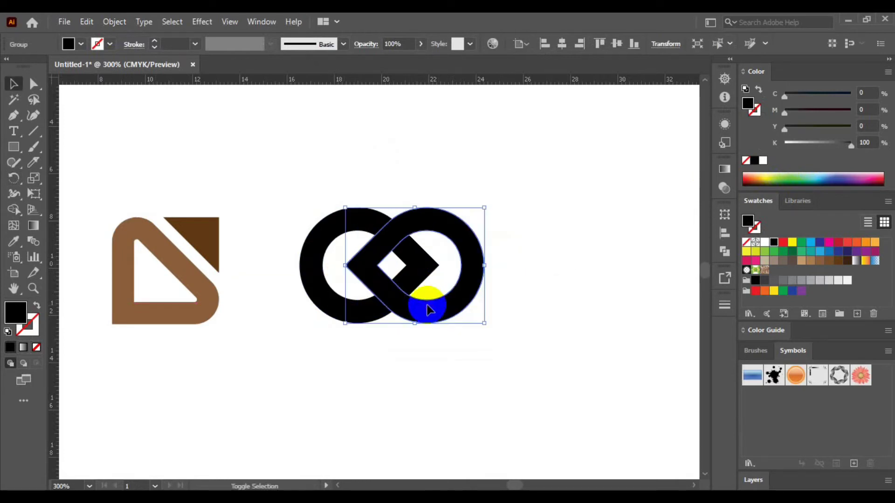
- Give both interlocking teardrops a lime-green stroke of 3 pt
left_click_drag(449, 353, 364, 282)
key("x")
left_click(768, 180)
left_click(156, 41)
left_click(155, 41)
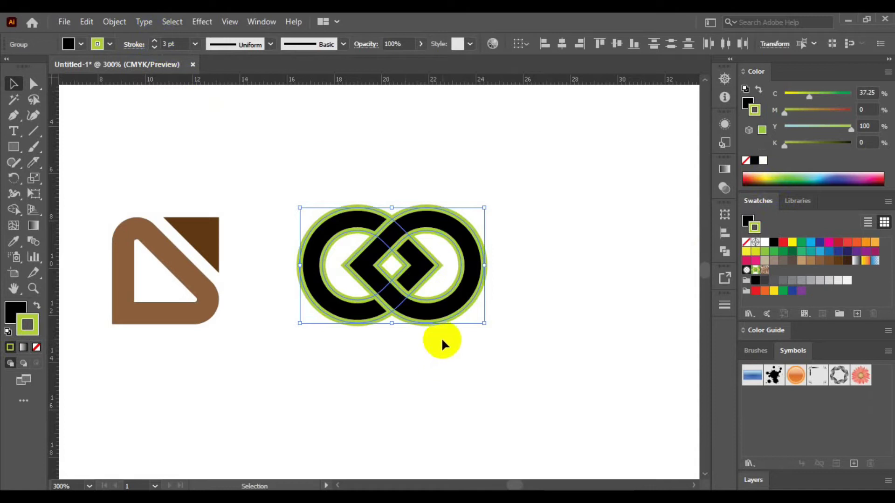
- Fine-tune the green stroke weight and expand both teardrops into separate fill and stroke shapes
left_click(154, 46)
left_click(114, 22)
left_click(170, 172)
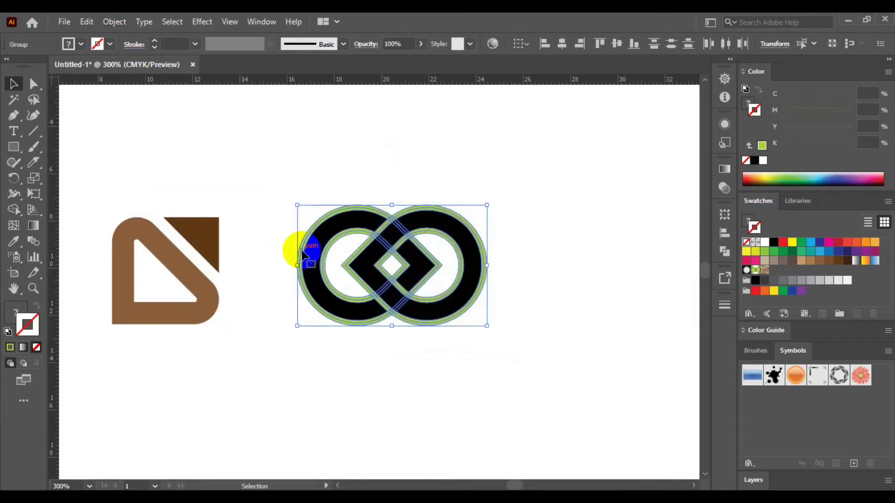
- With Shape Builder, remove the green outlines and merge segments at the upper crossing so the right loop passes over the left
key("shift+m")
scroll(387, 231, "up", 4)
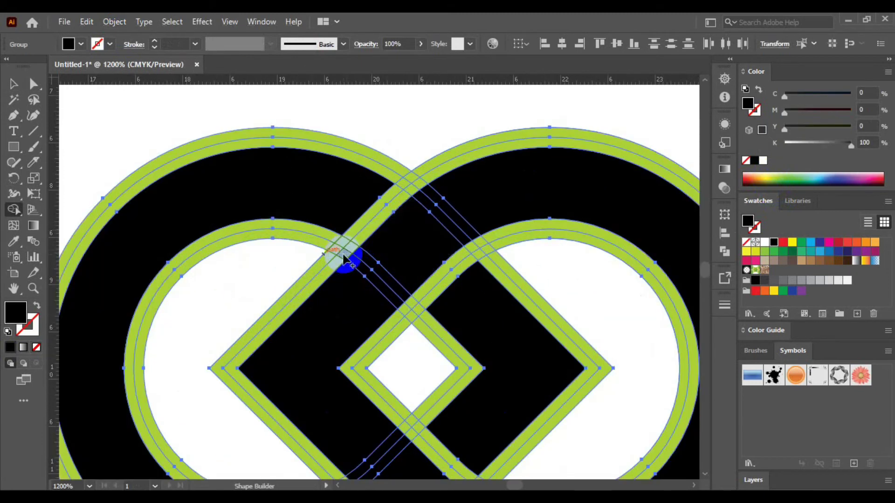
left_click_drag(350, 242, 361, 229)
left_click(326, 259, "alt")
left_click_drag(334, 264, 324, 244)
left_click(328, 238, "alt")
mouse_move(380, 218)
left_mouse_down()
mouse_move(413, 188)
mouse_move(396, 175)
left_mouse_up()
left_click_drag(441, 203, 366, 289)
mouse_move(401, 321)
left_mouse_down()
mouse_move(426, 322)
mouse_move(419, 332)
mouse_move(424, 293)
mouse_move(404, 321)
mouse_move(482, 255)
left_mouse_up()
left_click_drag(495, 263, 514, 253)
- With Shape Builder, clear the green pieces and merge segments at the lower crossing so the left loop passes over the right
left_click_drag(419, 398, 382, 218)
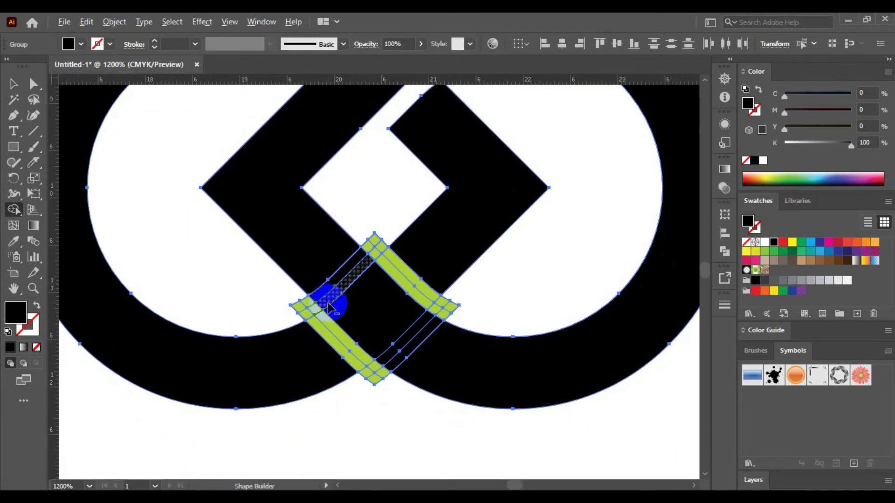
mouse_move(305, 311)
left_mouse_down()
mouse_move(305, 300)
mouse_move(366, 253)
left_mouse_up()
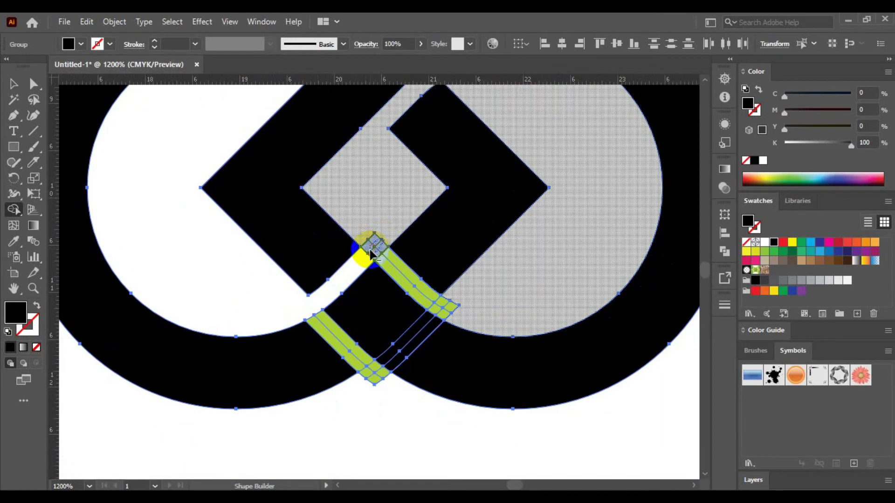
mouse_move(337, 347)
left_mouse_down()
mouse_move(402, 329)
mouse_move(368, 375)
left_mouse_up()
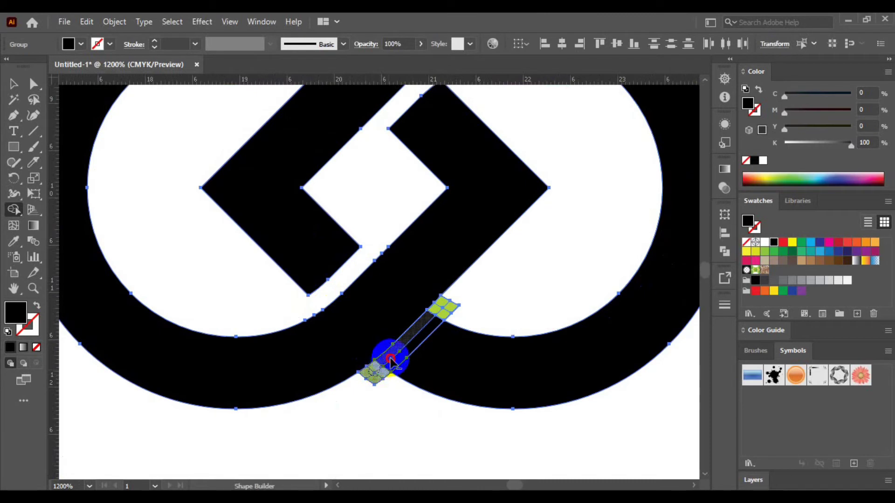
scroll(435, 315, "down", 3)
left_click_drag(435, 315, 410, 302)
key("v")
- Fill the left loop with light blue and the right loop with darker blue
left_click(448, 368)
left_click(436, 301)
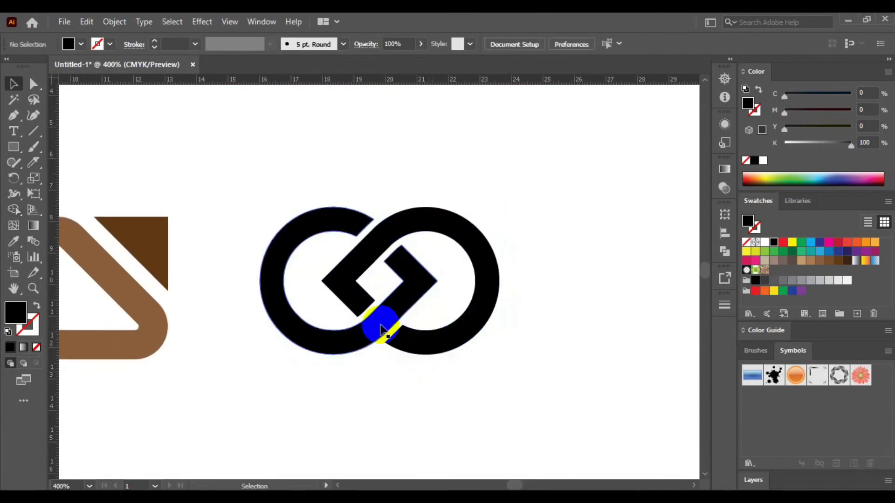
left_click(820, 252)
left_click(476, 294)
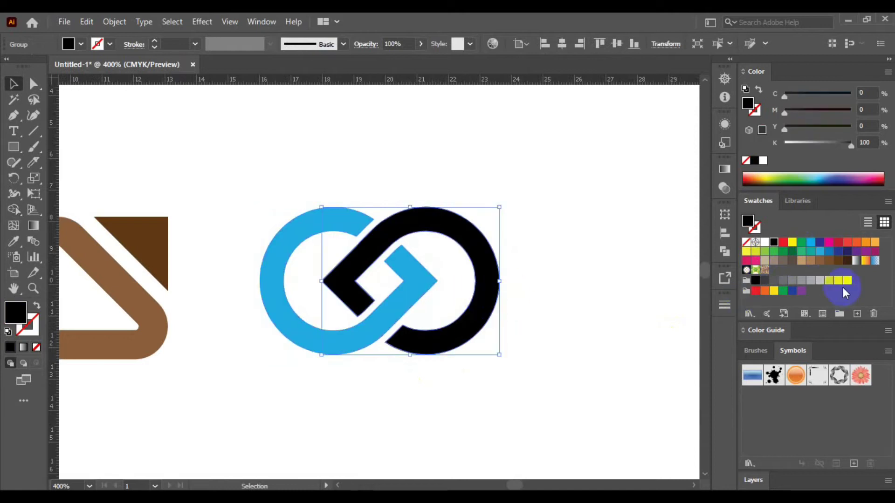
left_click(829, 252)
left_click(577, 363)
key("Tab")
left_click_drag(402, 400, 420, 370)
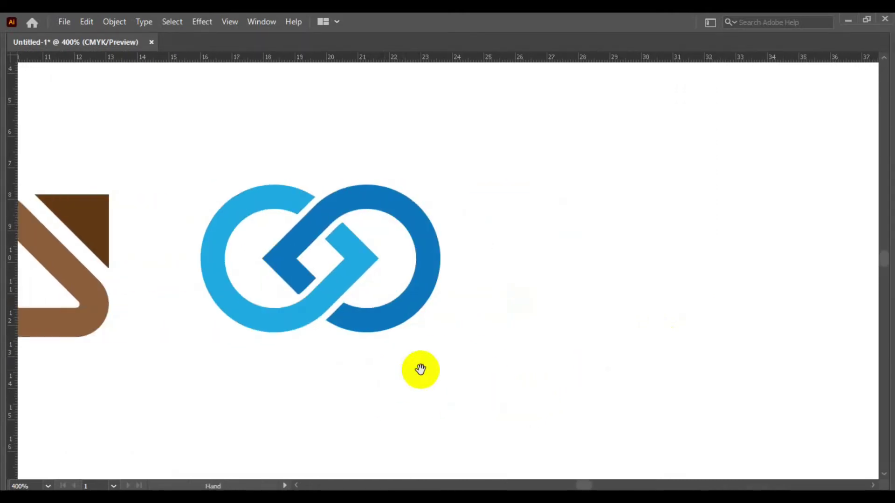
key("Tab")
- Draw a square with the default white fill and 1 pt black stroke to the right of the blue mark
key("ctrl+minus")
left_click_drag(356, 332, 267, 329)
key("m")
key("d")
left_click_drag(364, 223, 474, 334)
key("v")
left_click_drag(476, 301, 457, 297)
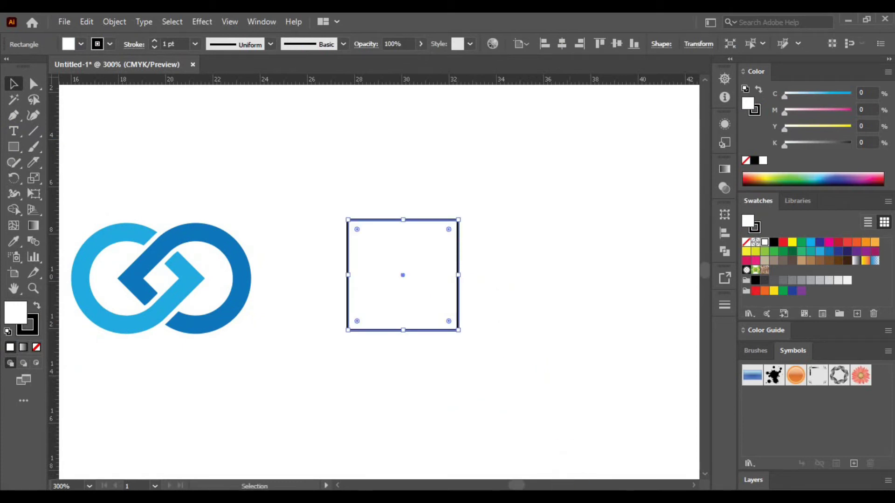
- Increase the third square's stroke weight to 9 pt
left_click(431, 389)
left_click_drag(425, 383, 440, 346)
left_click_drag(417, 314, 411, 331)
left_click_drag(466, 310, 458, 317)
left_click(155, 42)
left_click(156, 42)
left_click(155, 42)
left_click(155, 42)
double_click(155, 42)
double_click(155, 42)
- Fully round two opposite corners of the square to form a pointed leaf shape
key("a")
left_click(347, 206)
left_click_drag(488, 285, 344, 195)
- Rotate a copy of the leaf 90° about its centre so the two leaves cross
key("v")
left_click_drag(339, 189, 460, 327)
key("r")
left_click_drag(445, 172, 484, 295)
- Merge the upper and central regions of the crossed leaves into one tulip-shaped body with Shape Builder
key("v")
left_click_drag(494, 224, 353, 337)
key("shift+m")
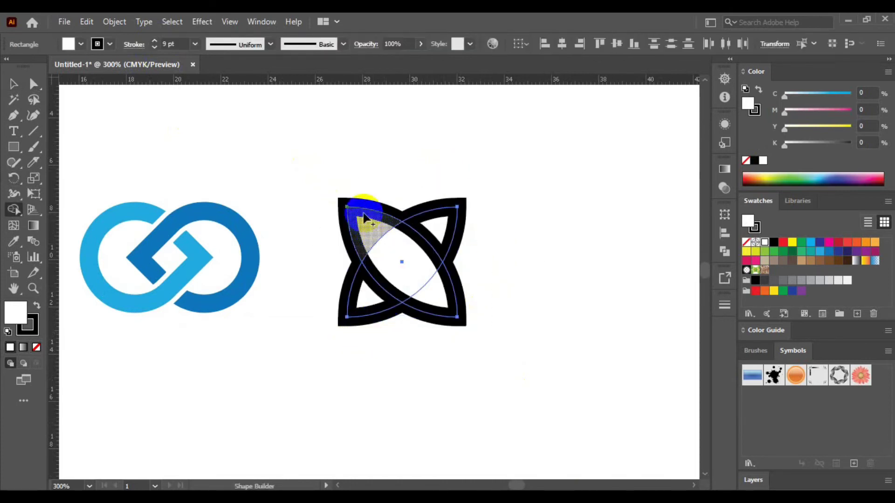
left_click_drag(365, 226, 433, 305)
mouse_move(362, 228)
left_mouse_down()
mouse_move(456, 222)
mouse_move(432, 286)
mouse_move(434, 349)
left_mouse_up()
- Remove the stroke from the merged leaf pieces and fill them with dark green
key("v")
left_click(435, 346)
left_click(344, 213)
left_click(36, 348)
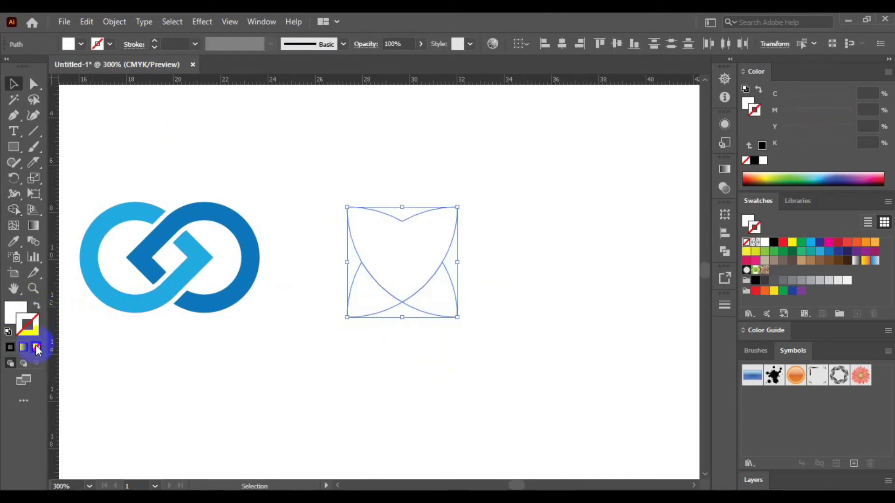
left_click(773, 253)
left_click(783, 252)
- Fill the two lower leaf pieces with light green (C 50, M 0, Y 100, K 0)
left_click(335, 299)
left_click(440, 302)
left_click(764, 251)
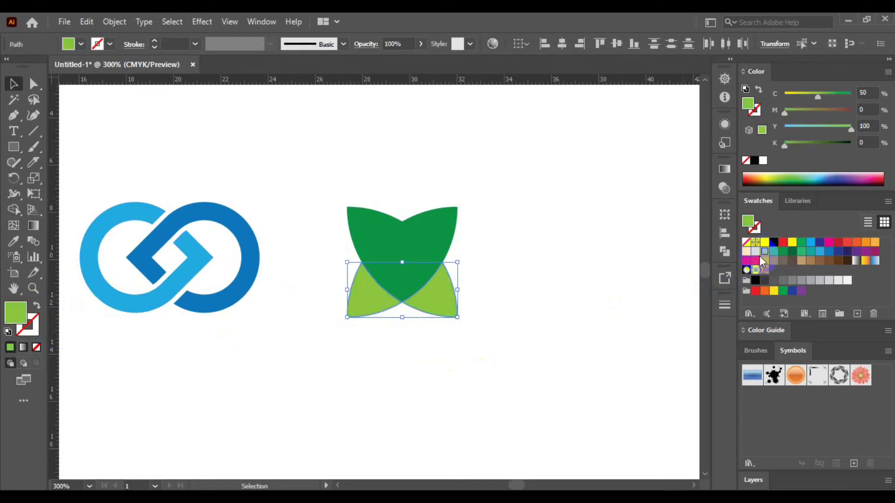
- Create a small light green teardrop, pointing down, centred above the tulip-shaped body
key("r")
left_click_drag(471, 309, 376, 195)
left_click_drag(368, 159, 379, 119)
key("v")
left_click_drag(425, 147, 350, 205)
key("r")
key("a")
left_click_drag(340, 139, 399, 242)
key("v")
left_click(518, 309)
- Draw a square with no fill and a 6 pt black stroke to the right of the green mark
key("Tab")
key("space")
left_click_drag(518, 309, 582, 312)
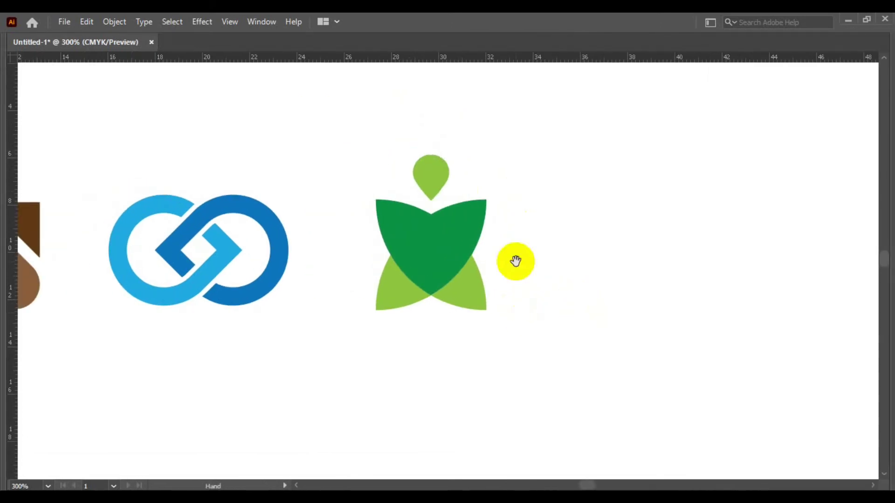
left_click_drag(519, 278, 389, 285)
key("Tab")
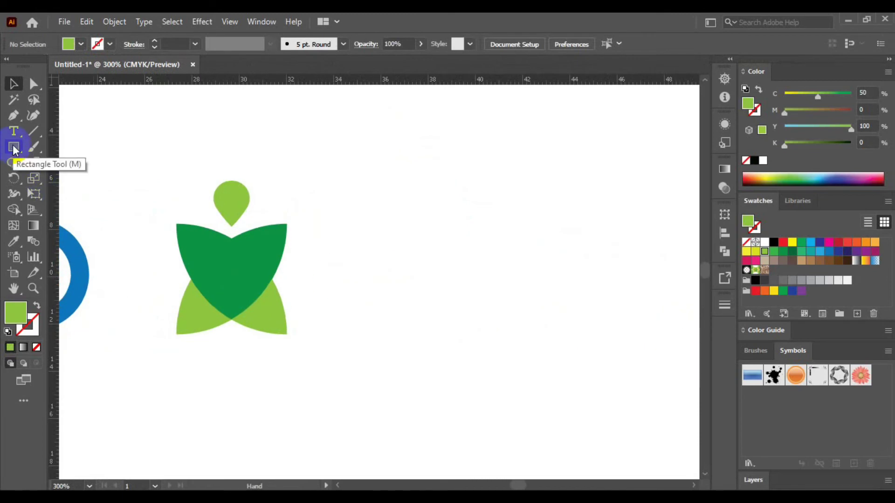
key("d")
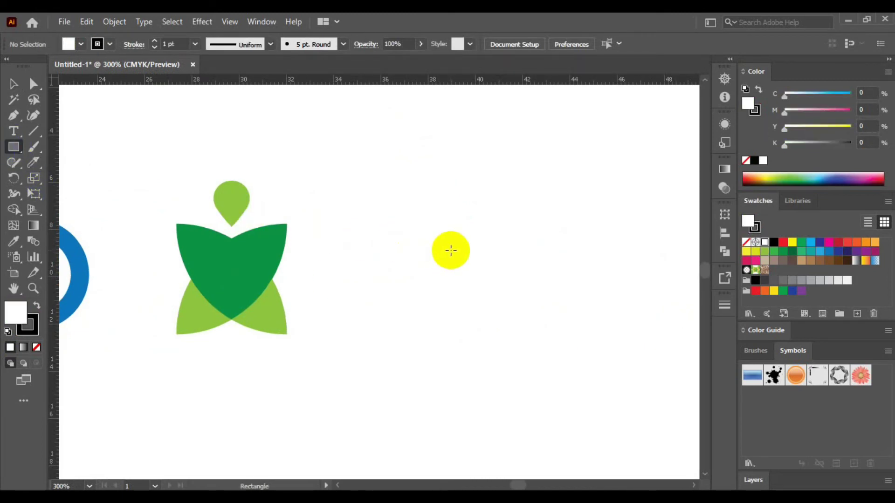
left_click_drag(425, 226, 461, 264)
left_click(36, 347)
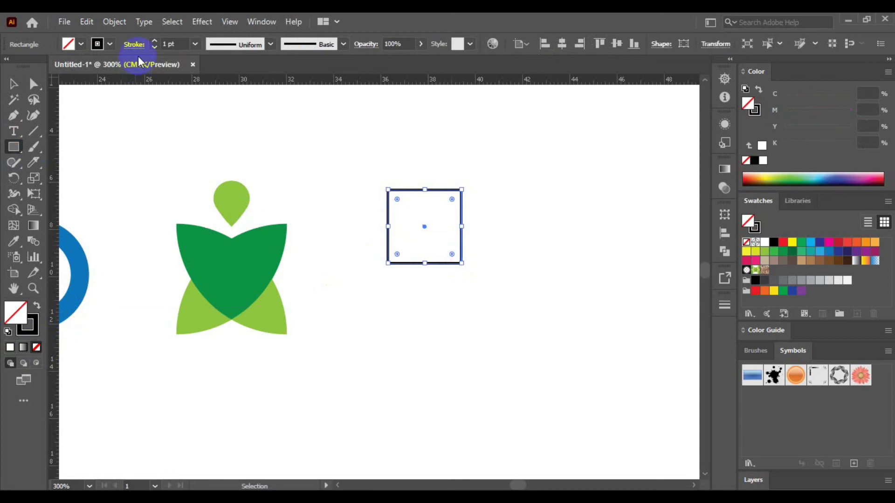
left_click(156, 41)
- Fully round the two bottom corners of the square into a U shape
key("a")
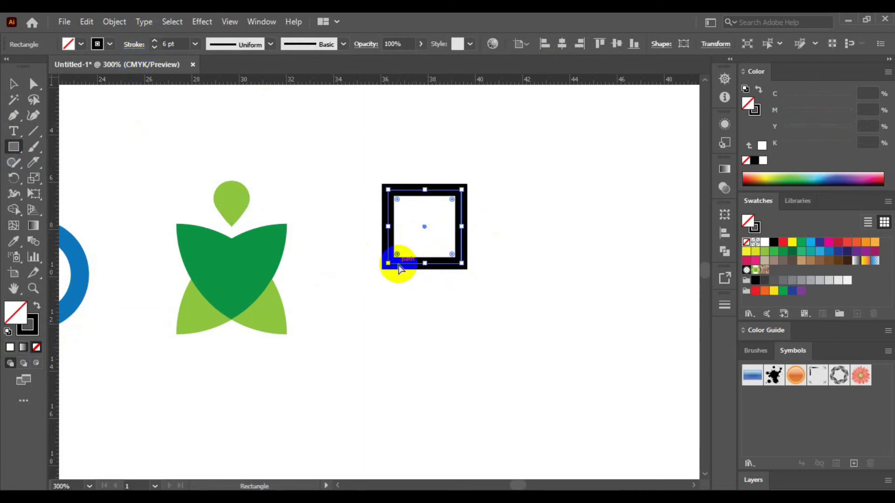
left_click(455, 266)
left_click_drag(450, 251, 479, 224)
- Place a copy of the U shape directly below it, flipped so the rounded ends face each other
key("v")
left_click_drag(440, 192, 438, 277)
key("r")
left_click_drag(505, 261, 388, 344)
key("v")
left_click(495, 323)
- Align the two U shapes in outline view so their curved ends touch exactly
key("ctrl+y")
scroll(440, 275, "up", 5)
left_click_drag(449, 265, 449, 254)
scroll(449, 280, "down", 3)
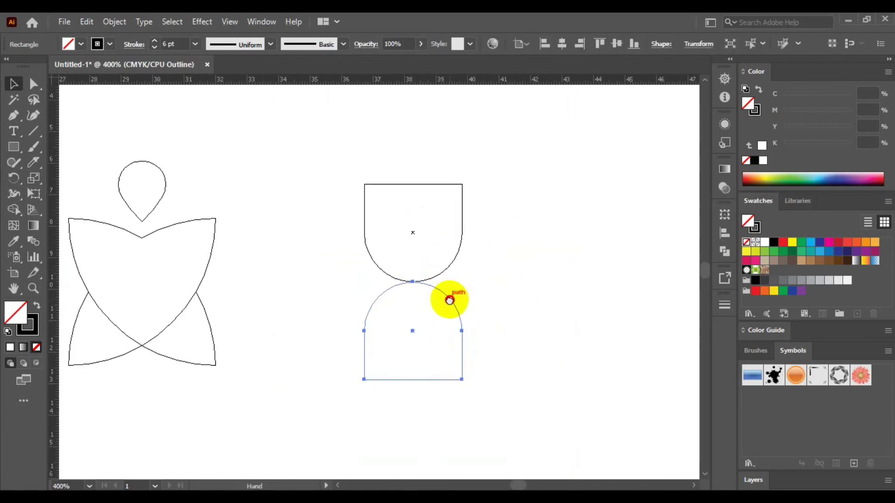
key("ctrl+y")
- Offset both outlines inward with miter joins and turn the resulting inner shapes into solid black fills without stroke
left_click_drag(504, 214, 349, 367)
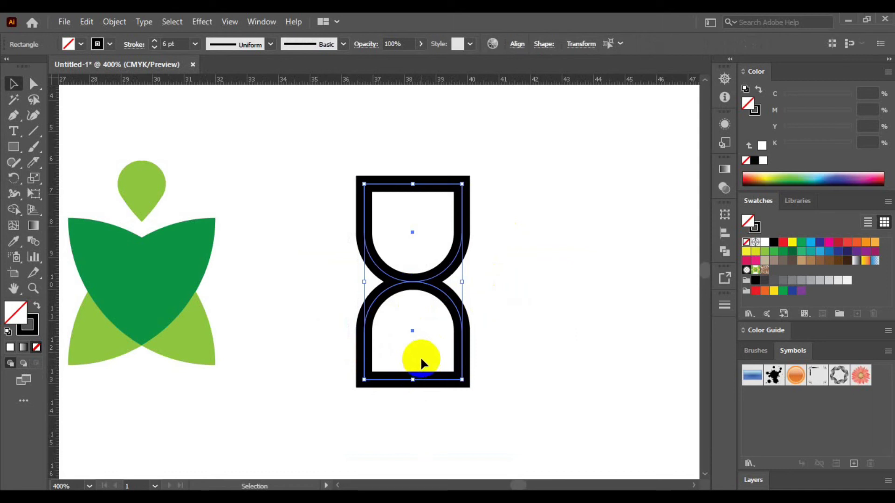
key("alt+o")
left_click(552, 293)
left_click(552, 293)
left_click_drag(636, 221, 540, 226)
key("Down")
key("Down")
key("Down")
key("Down")
key("Down")
key("Down")
key("Down")
key("Down")
key("Down")
key("Down")
key("Down")
key("Down")
key("Down")
key("Down")
key("Down")
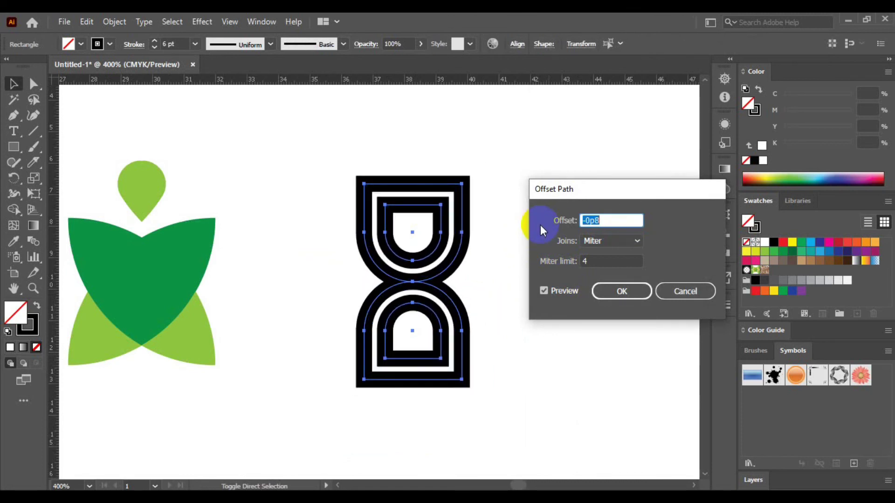
key("Return")
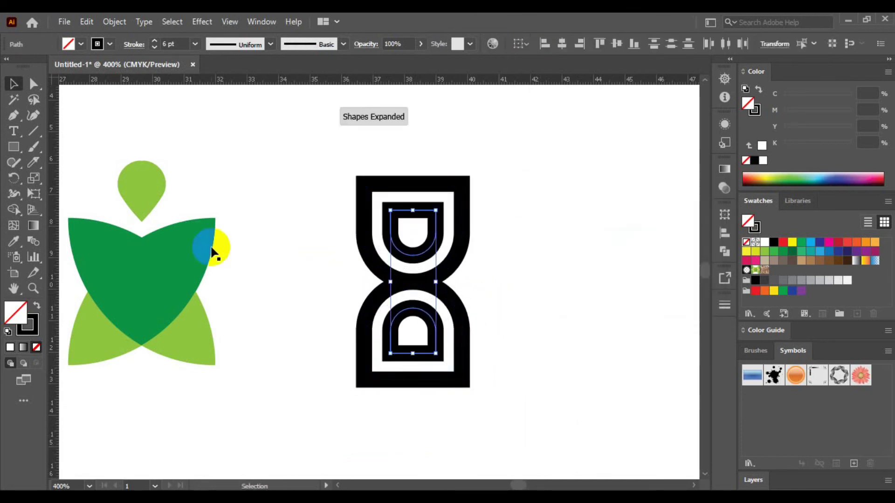
left_click(39, 306)
left_click(512, 359)
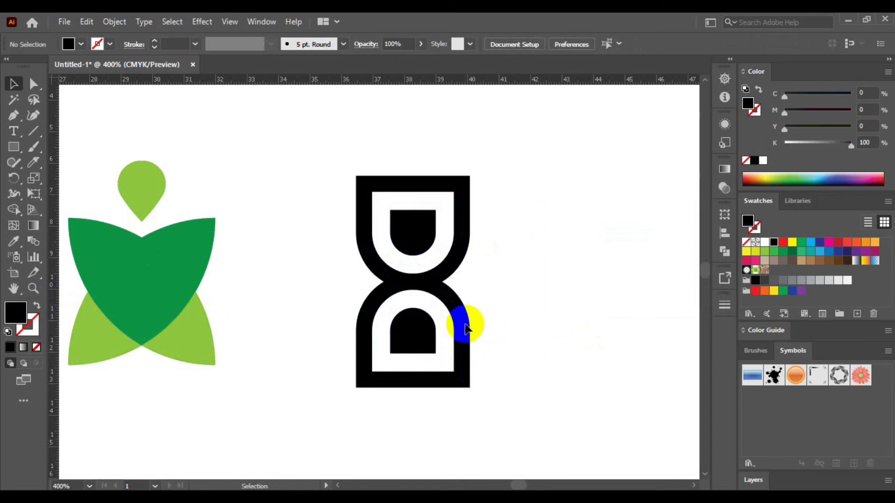
- Expand the strokes of the two outer U shapes into filled shapes
left_click_drag(323, 209, 394, 303)
left_click(116, 24)
left_click(183, 173)
key("Return")
- Merge the two outer U frames across their overlap into a single shape with Shape Builder
key("shift+m")
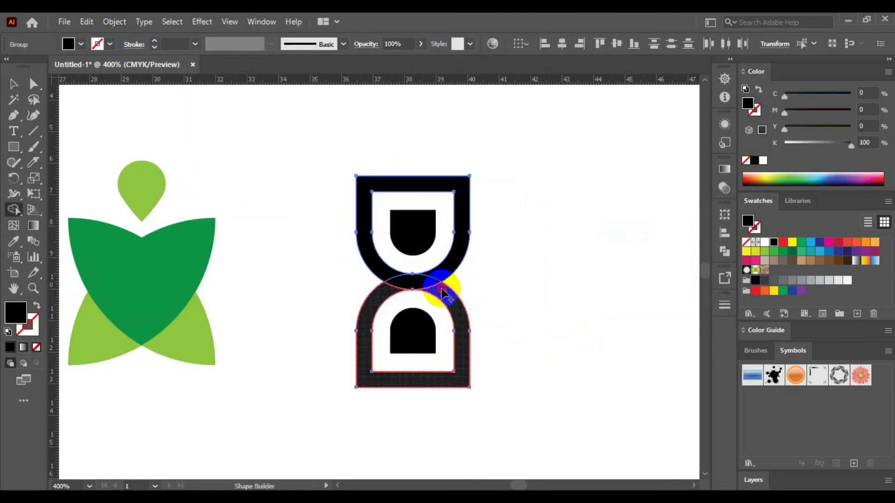
left_click_drag(450, 293, 387, 284)
key("v")
left_click(435, 305)
- Fill the hourglass frame with dark red and both inner shapes with light orange
left_click(466, 325)
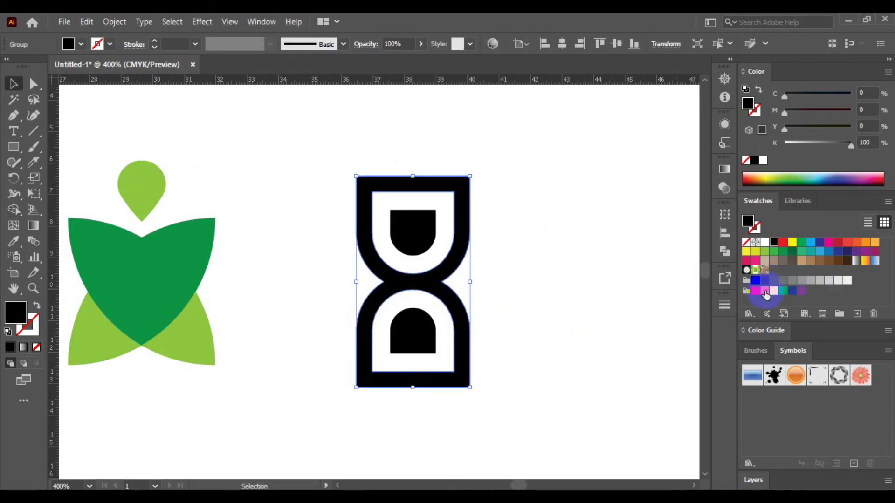
left_click(837, 243)
left_click(410, 321)
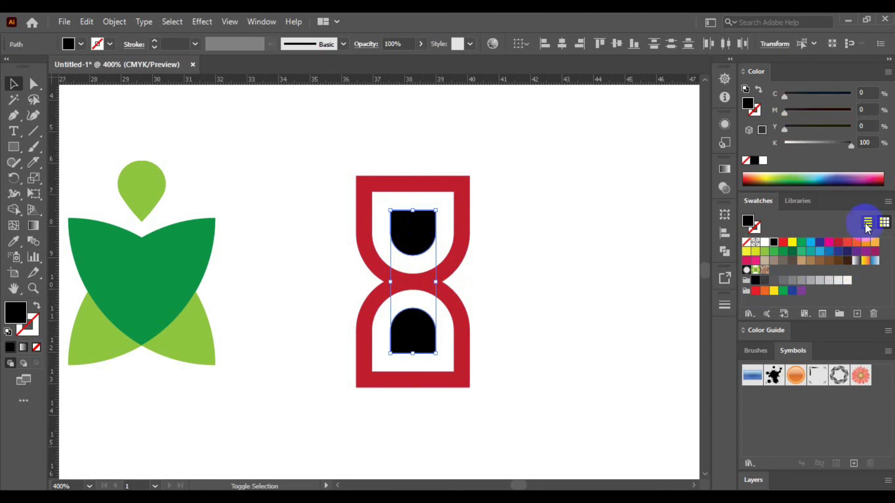
left_click(872, 244)
- Duplicate the whole hourglass mark to the right of the original
key("Tab")
key("ctrl+shift+a")
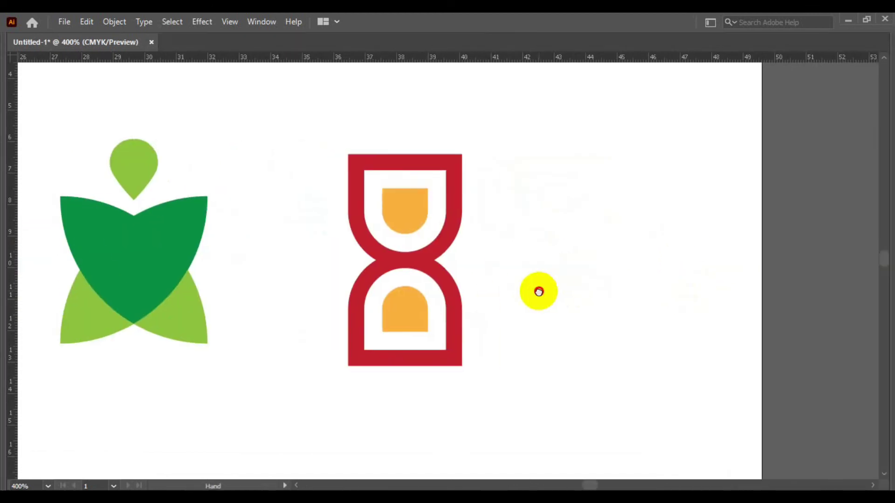
left_click_drag(308, 139, 635, 346)
left_click(665, 290)
left_click_drag(665, 290, 529, 288)
- Round the top corners of the copy's upper opening and orange shape together until the orange shape is a circle
key("a")
left_click(473, 183)
left_click(479, 178)
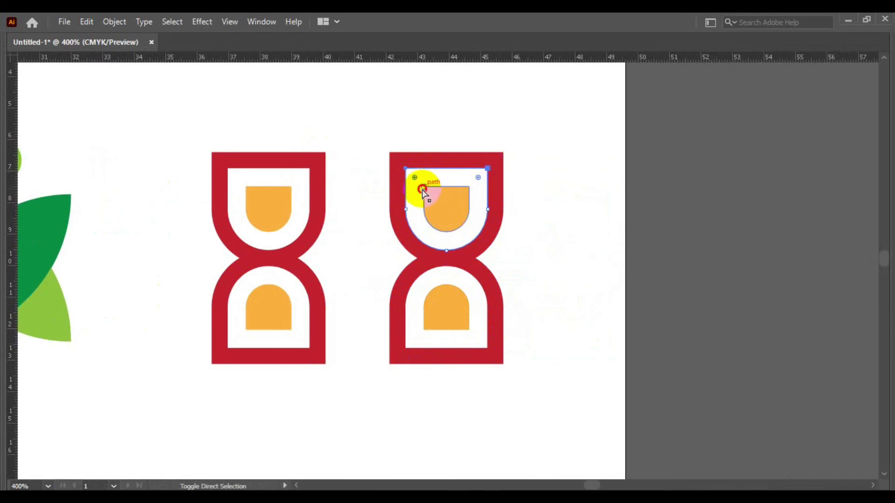
left_click_drag(467, 199, 400, 281)
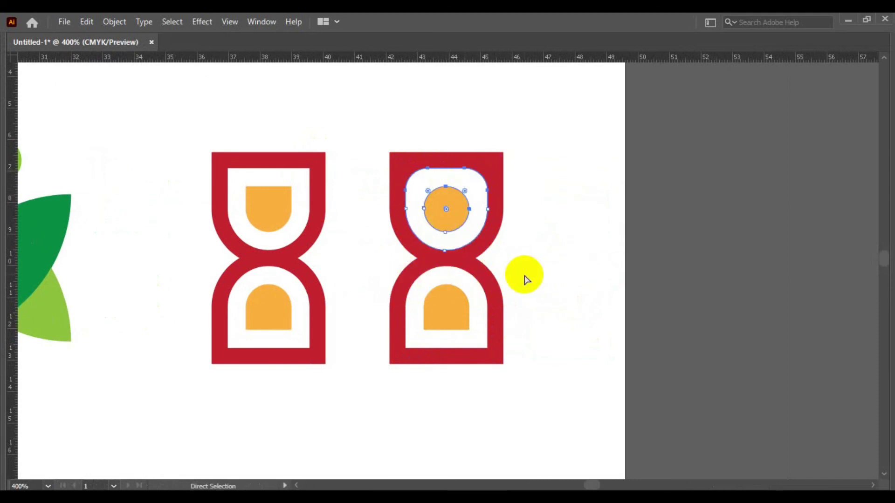
- Fully round the remaining corners of the copy's upper white opening into a circle around the orange one
left_click(472, 177)
left_click_drag(478, 177, 427, 275)
left_click(524, 282)
left_click_drag(472, 196, 425, 290)
left_click_drag(566, 331, 685, 321)
key("Tab")
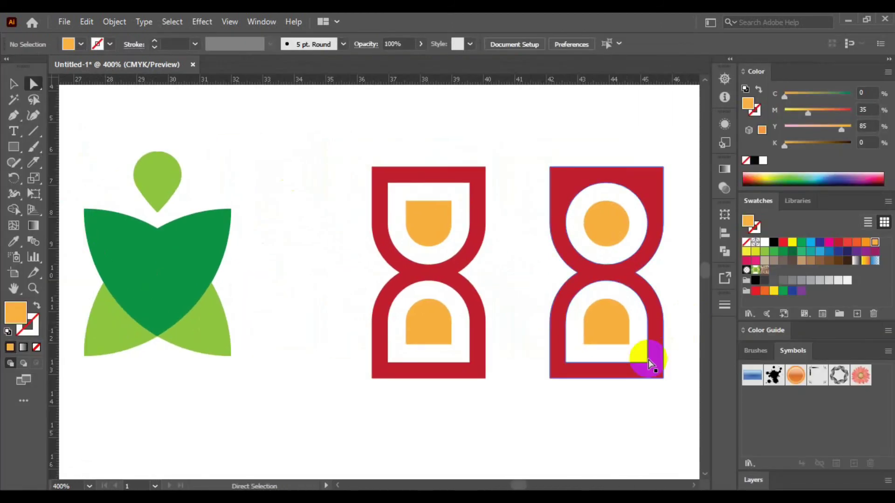